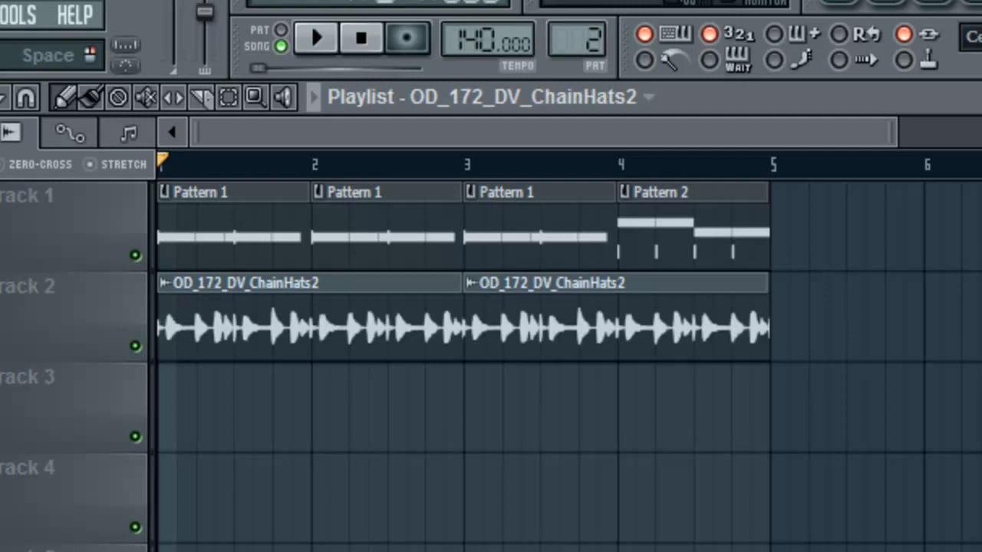
# - Open the step sequencer on Pattern 1 and move its window clear of most of the playlist clips
pyautogui.click(899, 13)
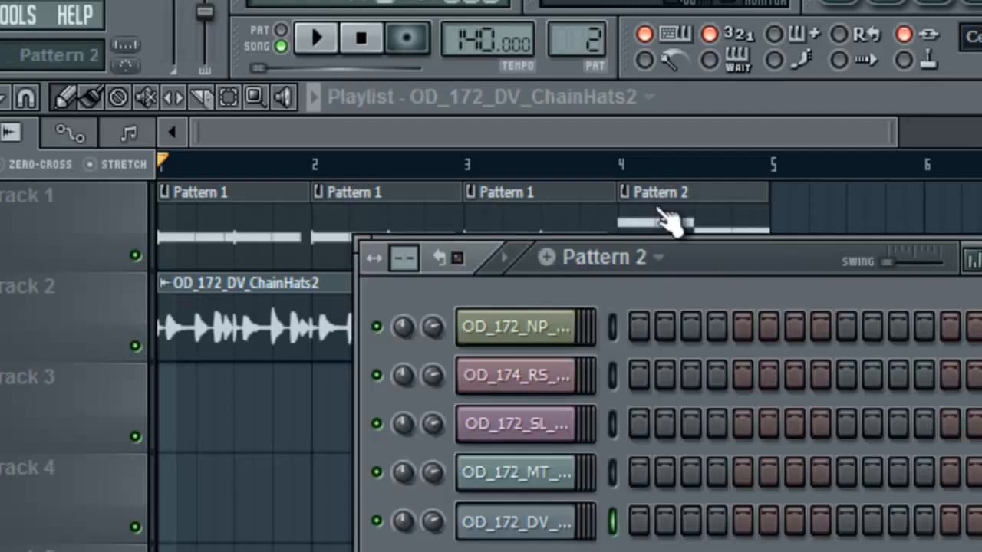
pyautogui.moveTo(576, 44); pyautogui.dragTo(577, 52)
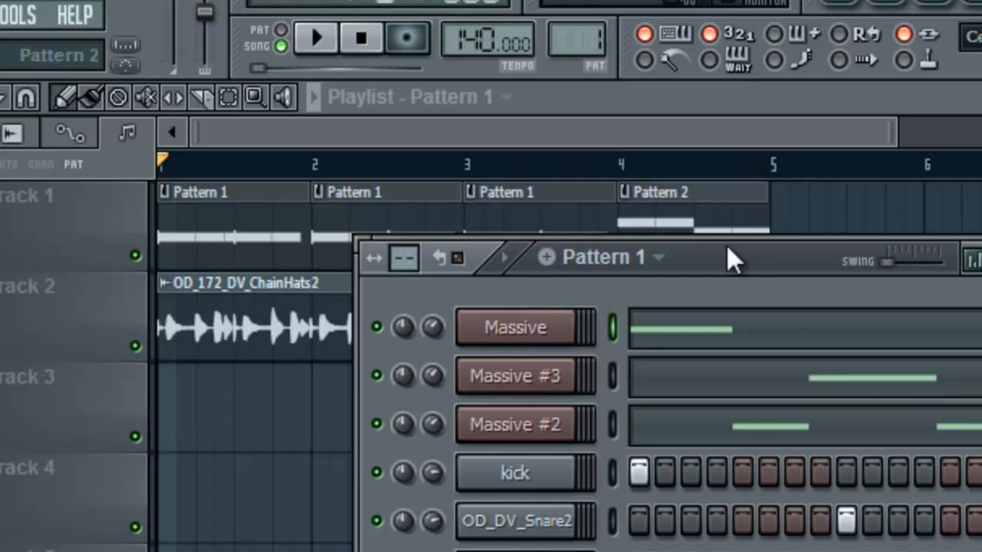
pyautogui.moveTo(731, 290); pyautogui.dragTo(864, 335)
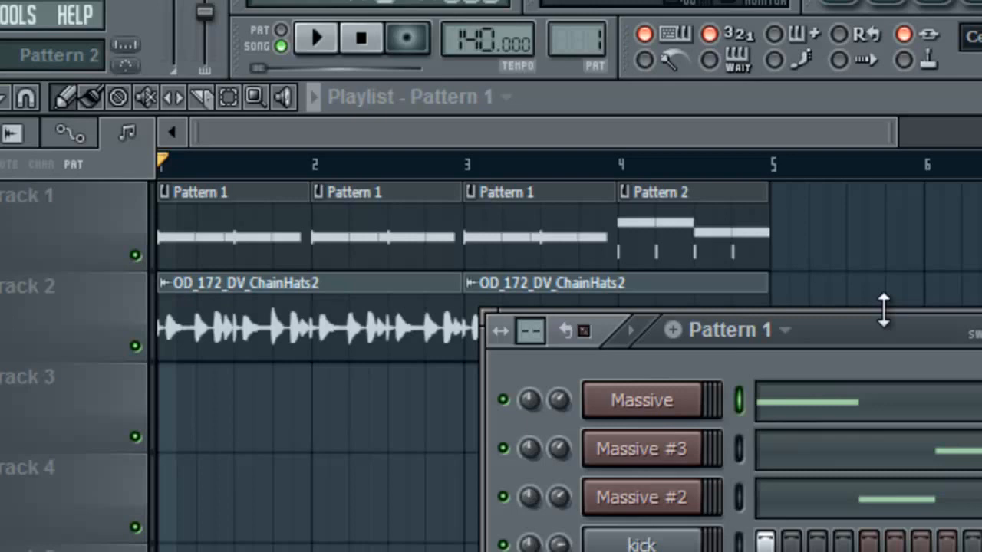
pyautogui.moveTo(857, 332); pyautogui.dragTo(912, 273)
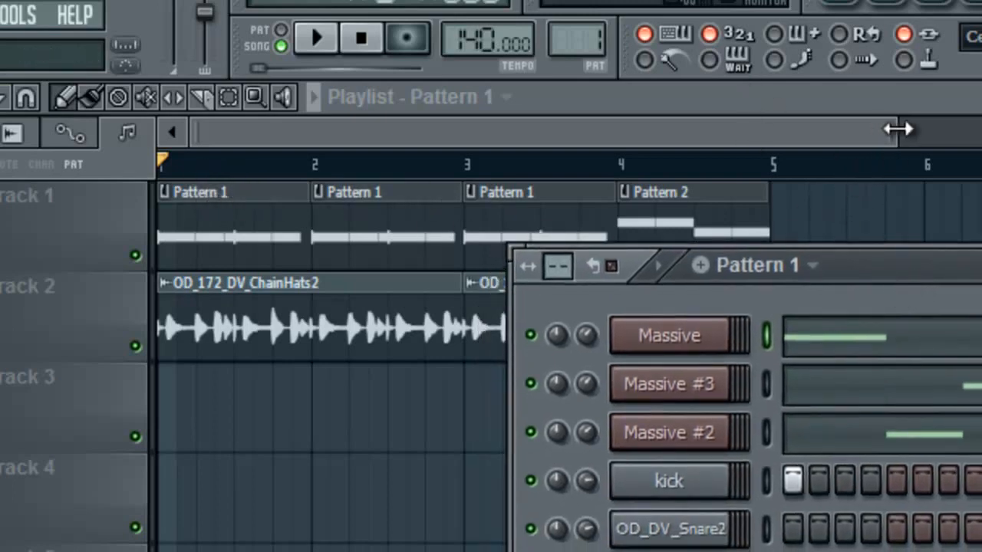
pyautogui.moveTo(887, 132); pyautogui.dragTo(381, 165)
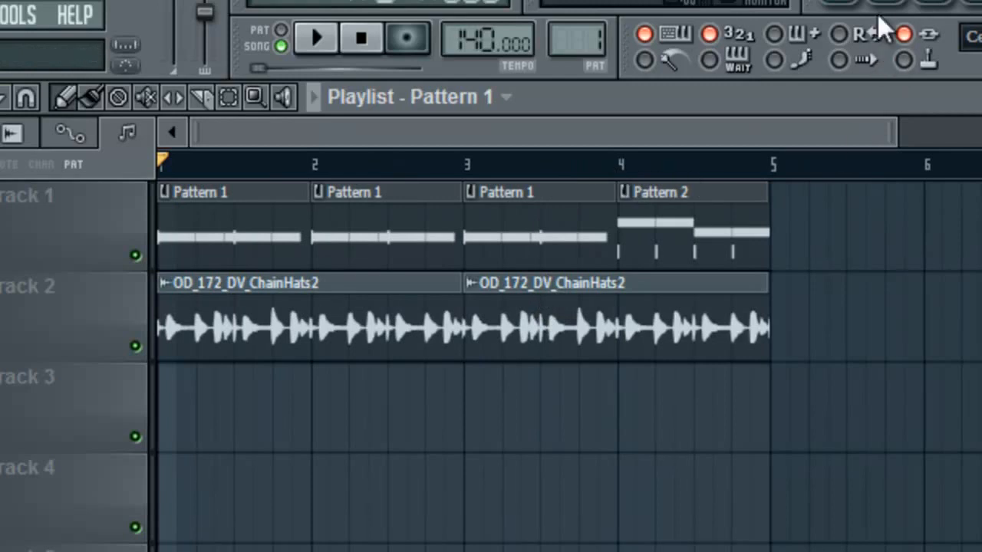
pyautogui.click(917, 11)
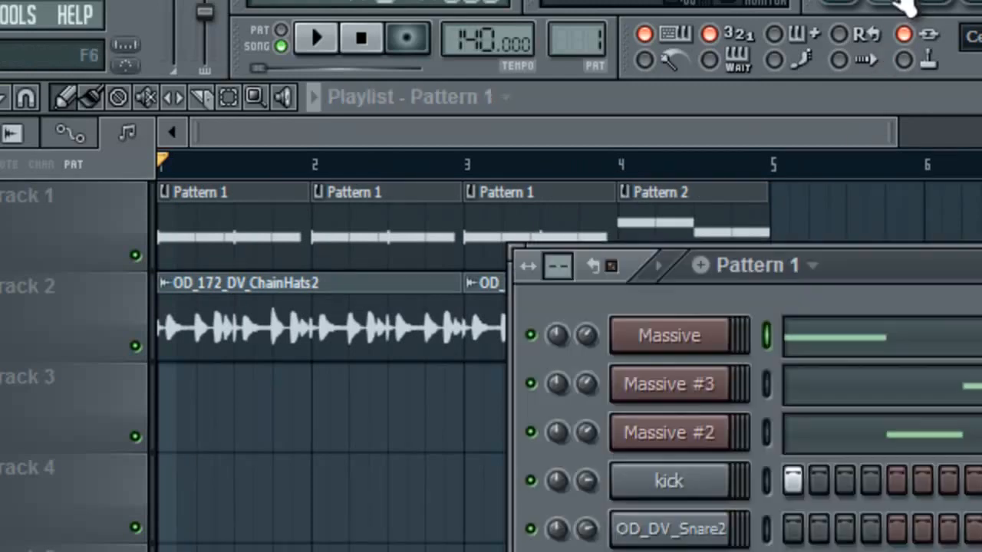
# - Mute the kick and OD_DV_Snare2 channels and switch playback to pattern mode
pyautogui.click(530, 481)
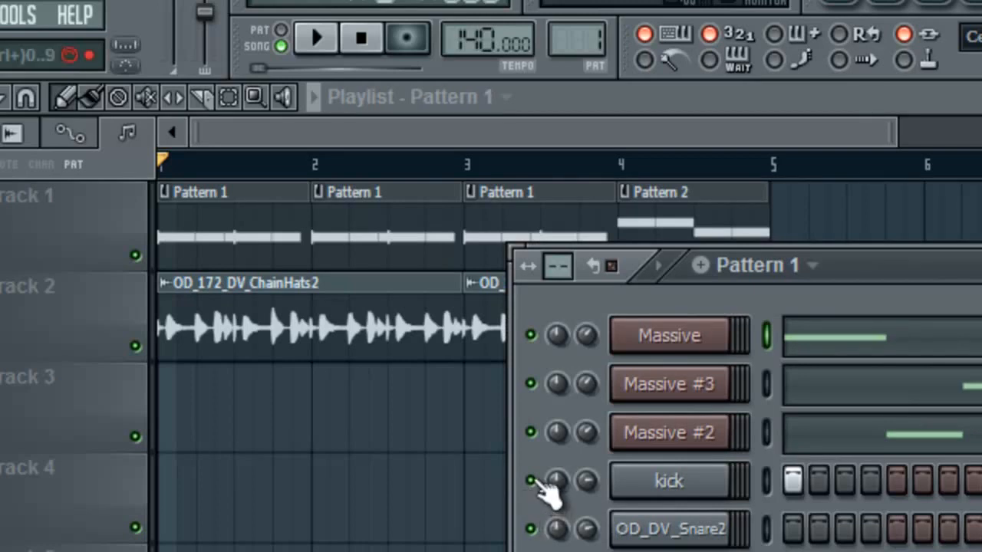
pyautogui.click(530, 528)
pyautogui.click(281, 30)
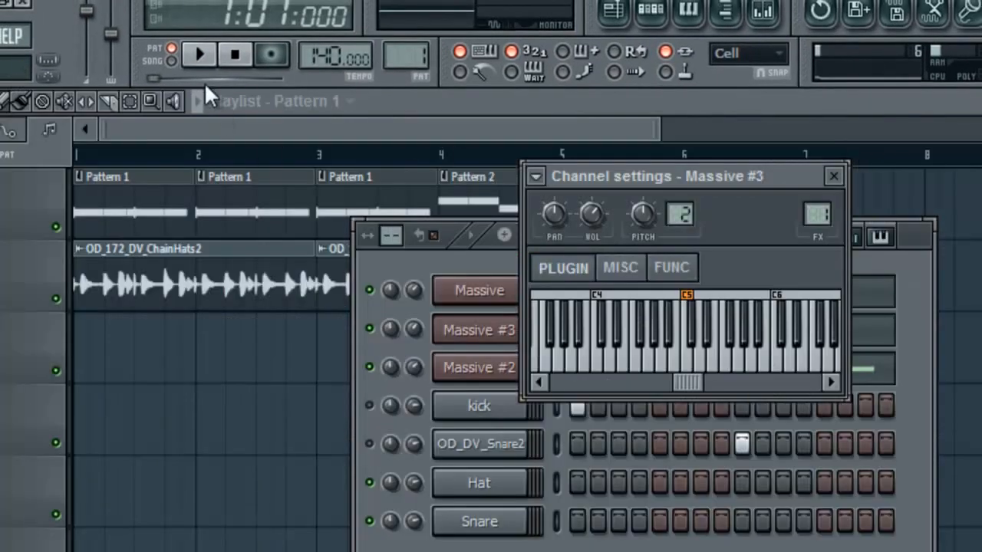
# - Play Pattern 1 briefly to hear the Massive channels without the drums, and stop playback
pyautogui.click(446, 241)
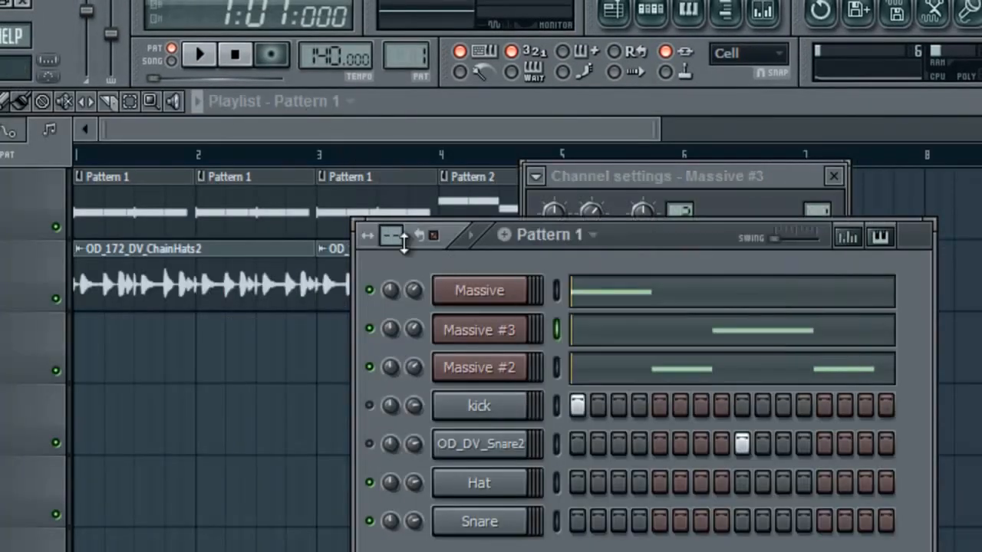
pyautogui.click(213, 55)
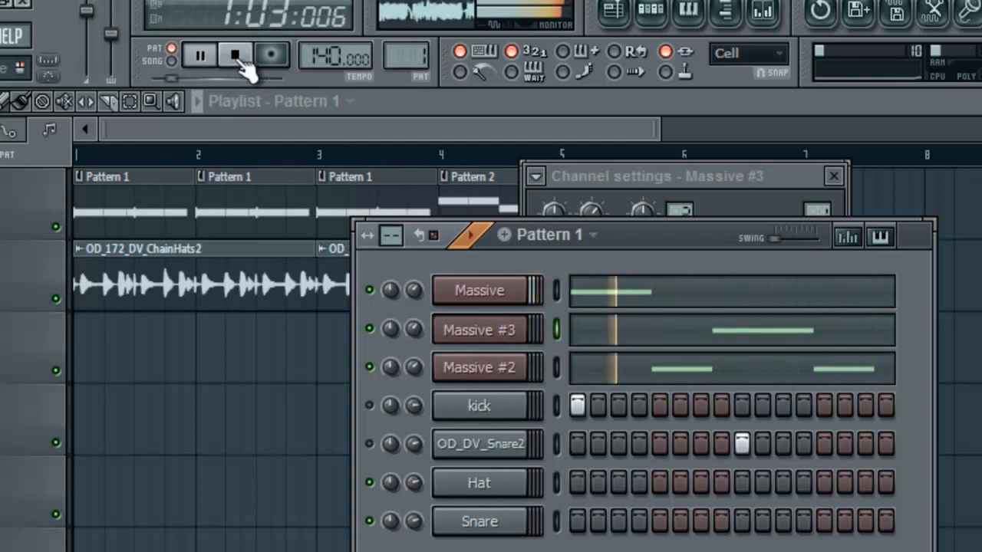
pyautogui.click(240, 63)
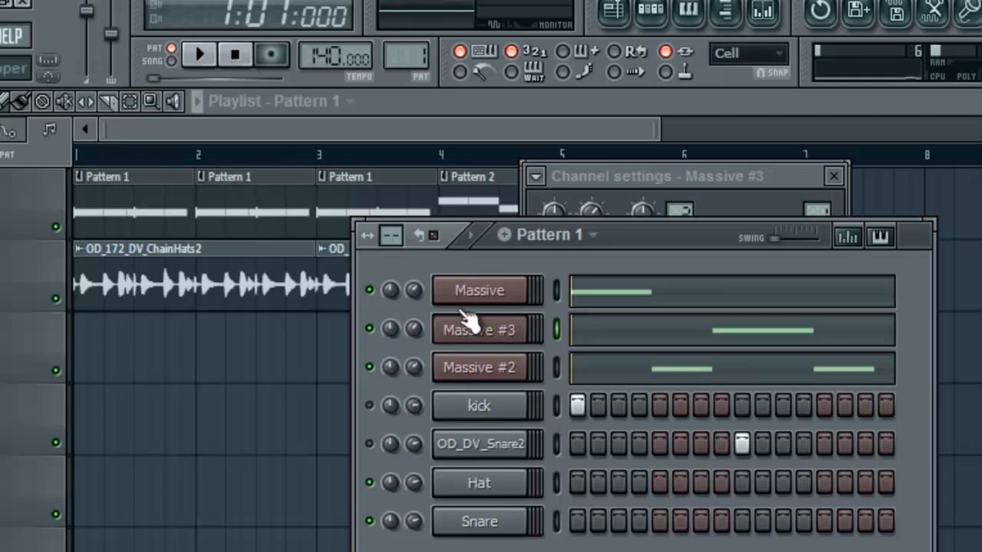
# - Mute Massive #3 and Massive #2, and add three more one-beat C5 notes to fill the first bar of the Massive channel
pyautogui.click(369, 329)
pyautogui.click(369, 367)
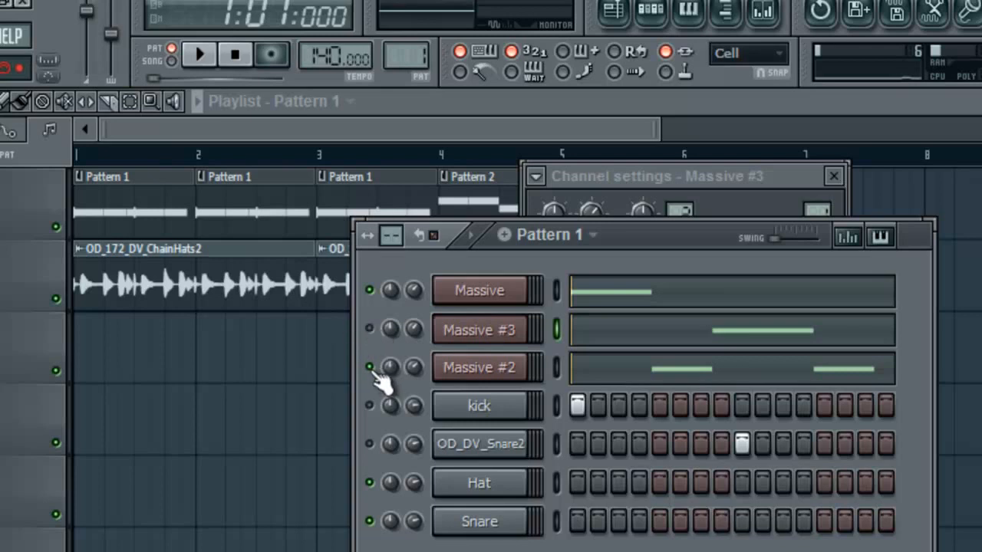
pyautogui.rightClick(541, 293)
pyautogui.click(562, 285)
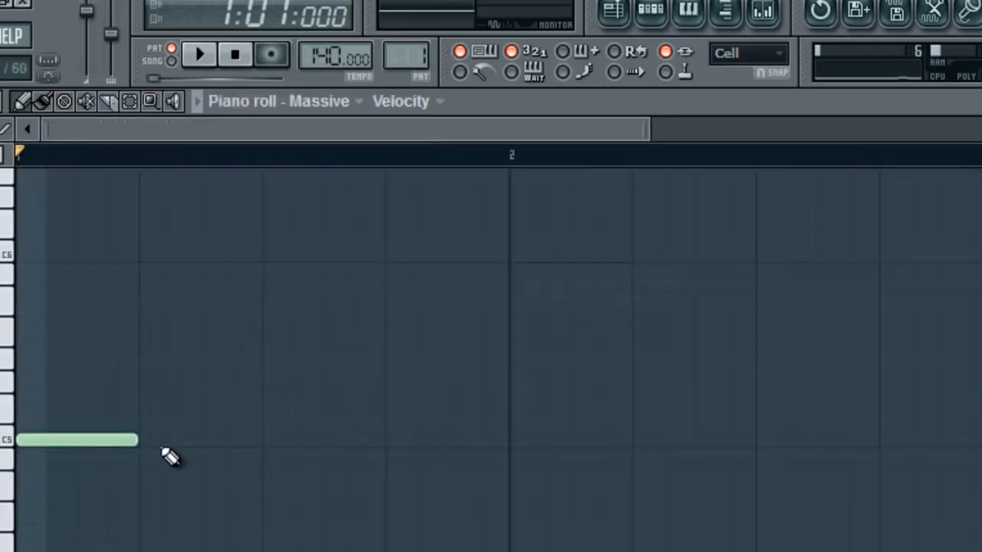
pyautogui.click(204, 440)
pyautogui.click(287, 442)
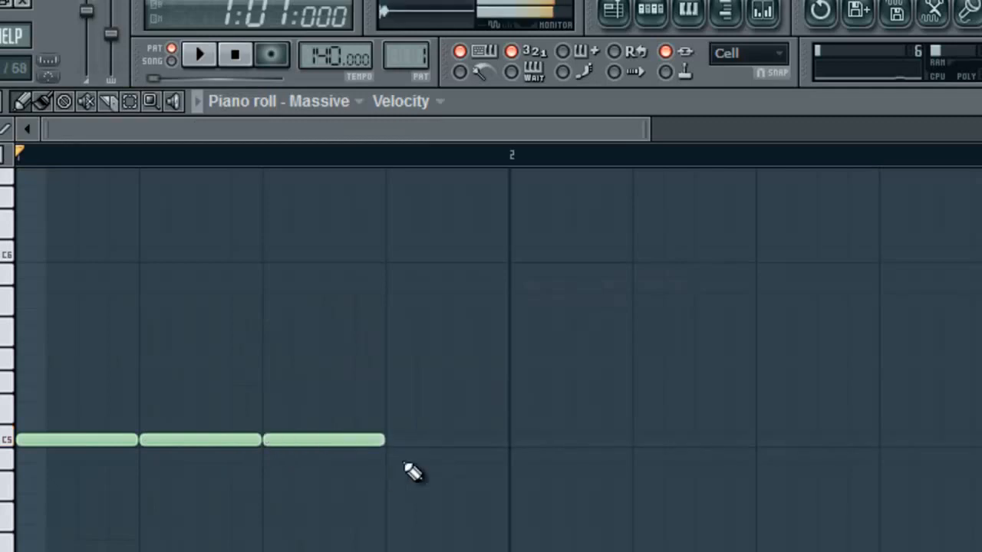
pyautogui.click(408, 441)
pyautogui.press('Escape')
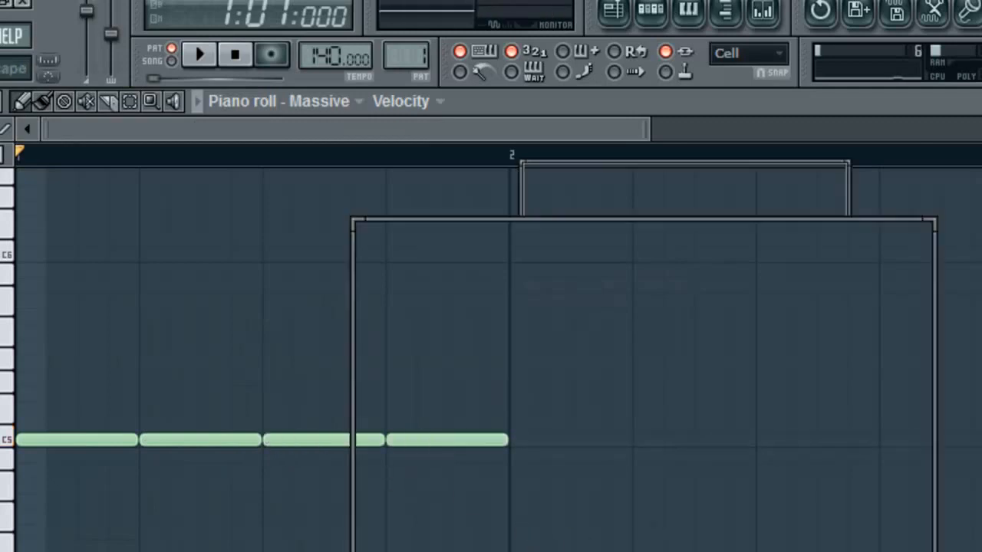
# - Open the Massive channel's synth and replace the LASERS2 preset with a new default sound
pyautogui.click(504, 290)
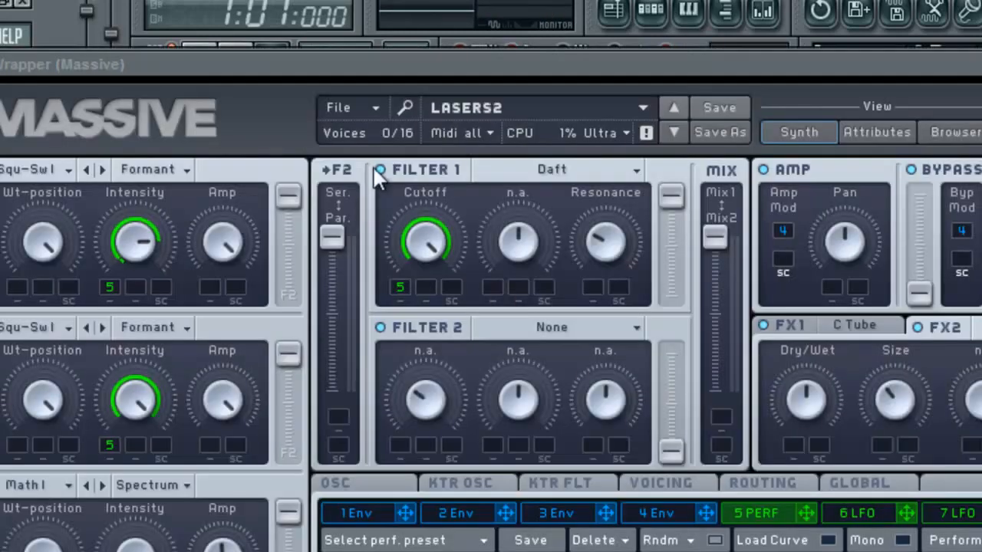
pyautogui.click(337, 107)
pyautogui.click(353, 125)
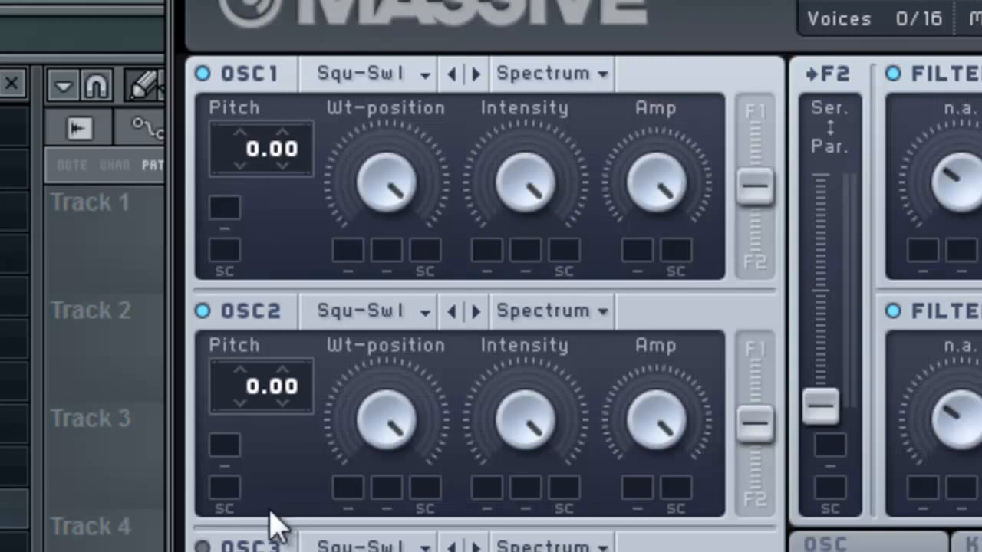
# - Detune the oscillators two octaves down, setting OSC1's pitch to -23.88 and OSC2's to -24.13
pyautogui.moveTo(259, 161); pyautogui.dragTo(292, 252)
pyautogui.moveTo(248, 401); pyautogui.dragTo(248, 477)
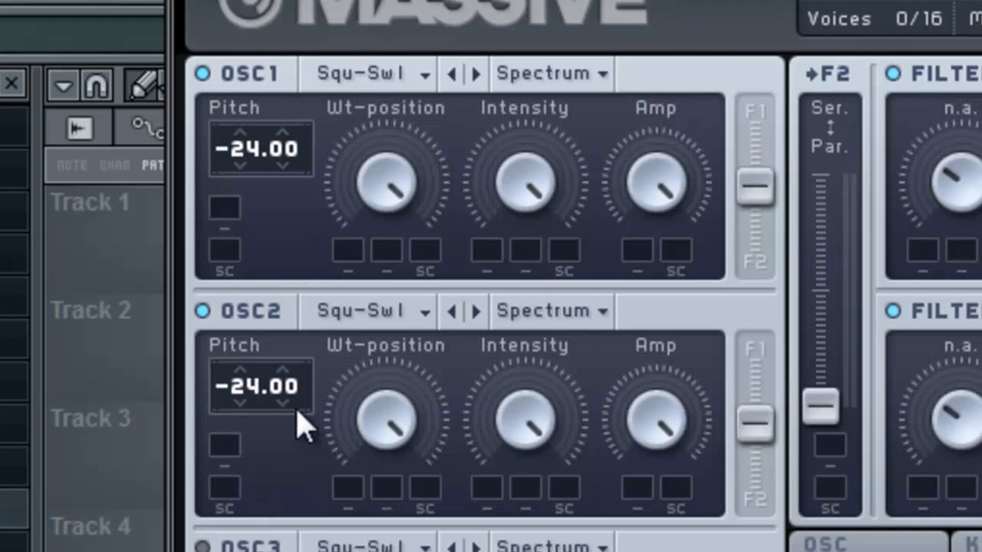
pyautogui.moveTo(292, 408); pyautogui.dragTo(314, 440)
pyautogui.moveTo(284, 158); pyautogui.dragTo(313, 122)
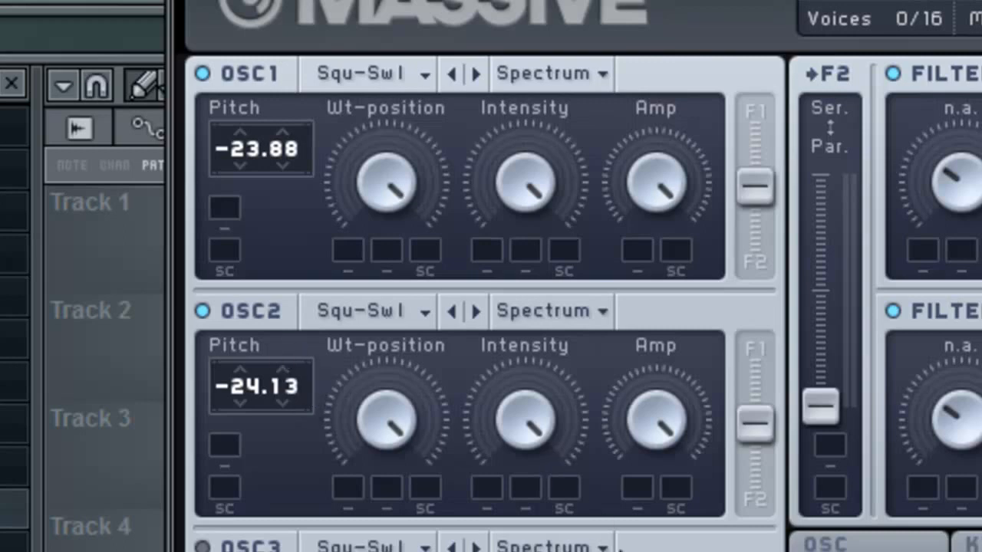
# - Keep the Squ-Sw I wavetable and set the wavetable mode of OSC1 and OSC2 to Formant
pyautogui.click(397, 80)
pyautogui.click(618, 22)
pyautogui.click(585, 80)
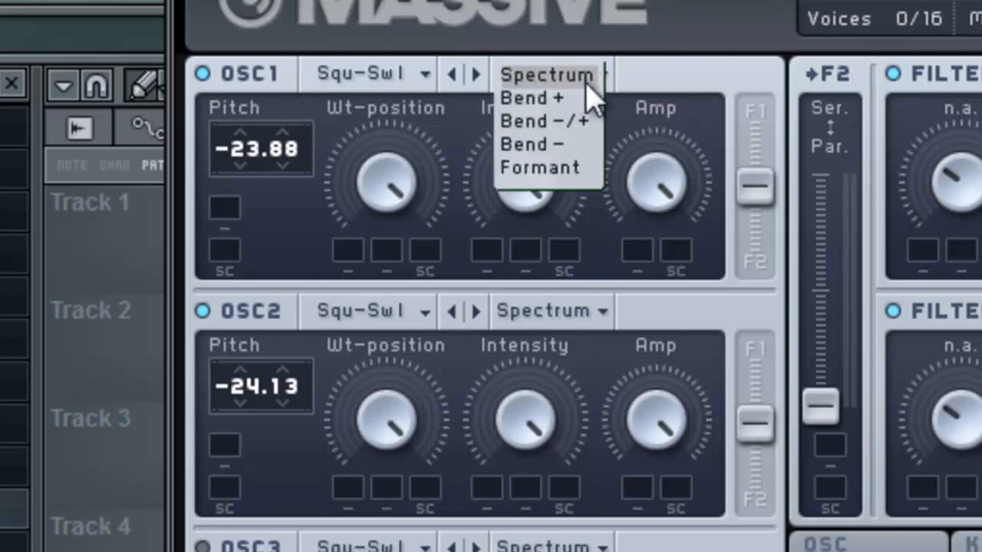
pyautogui.click(574, 170)
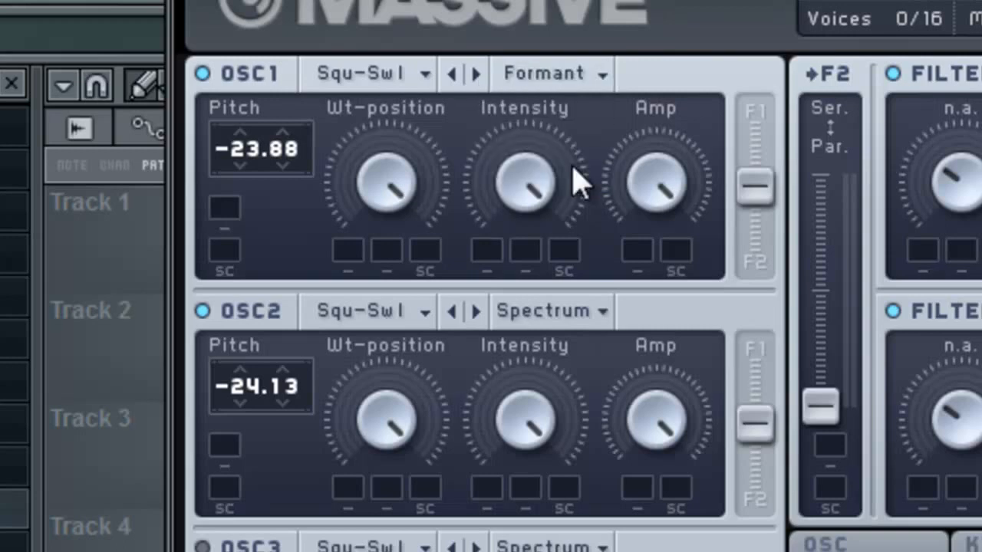
pyautogui.click(581, 320)
pyautogui.click(543, 406)
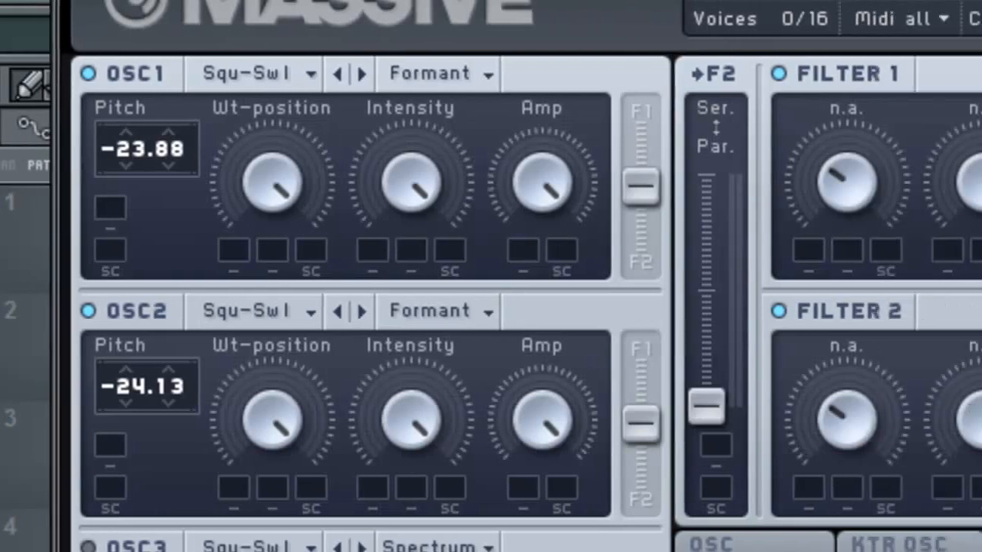
# - Set Filter 1 to the Daft type and route OSC1 and OSC2 fully into F1
pyautogui.click(587, 76)
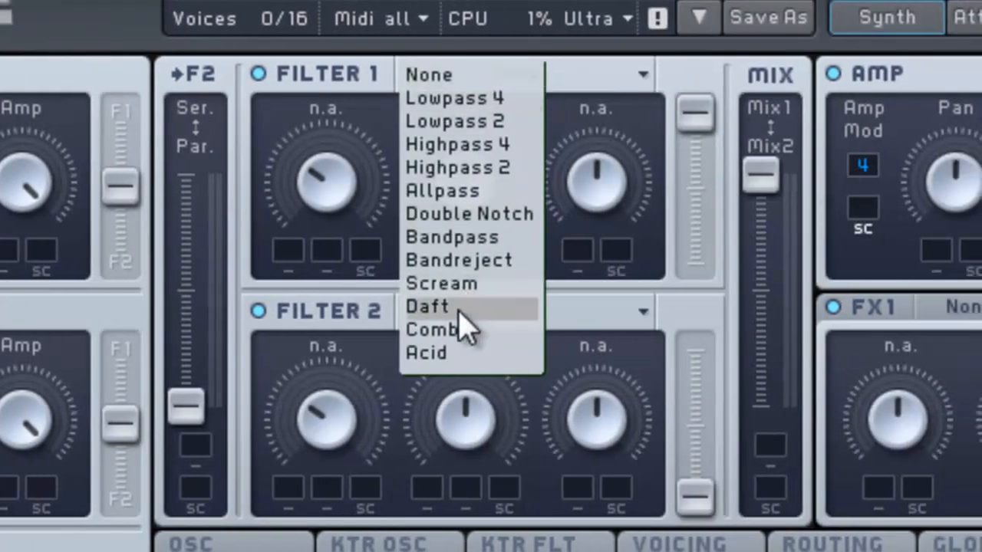
pyautogui.click(458, 311)
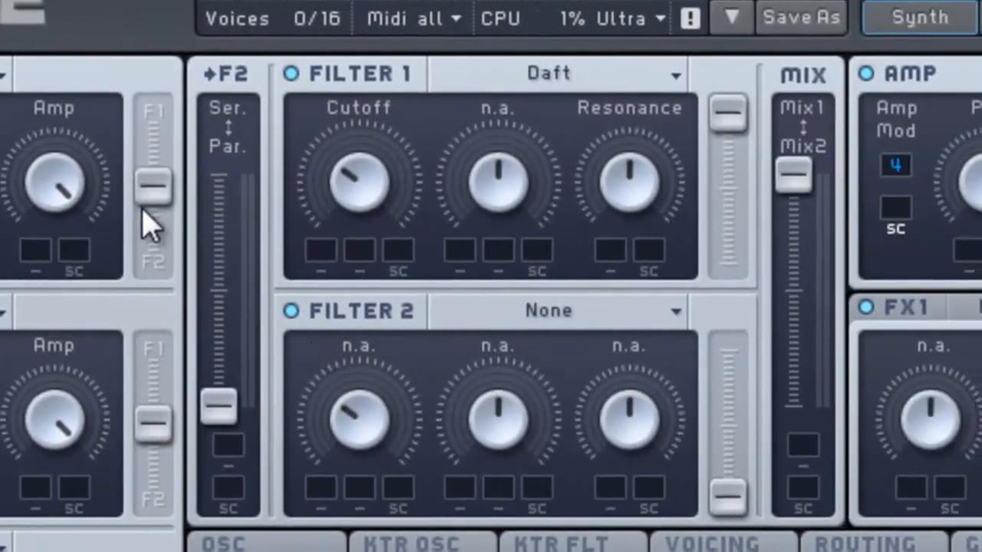
pyautogui.moveTo(150, 223); pyautogui.dragTo(154, 111)
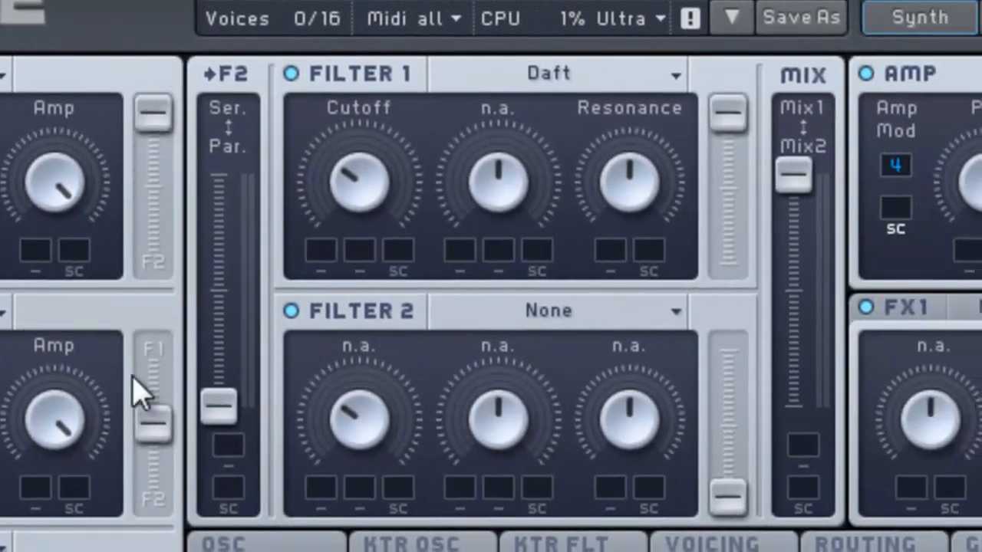
pyautogui.moveTo(146, 423); pyautogui.dragTo(184, 219)
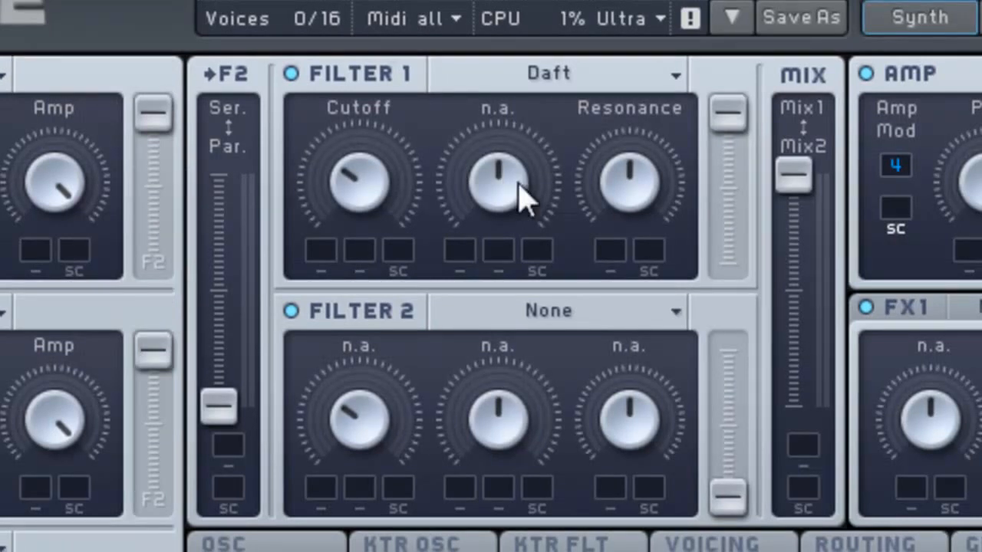
# - Raise Filter 1's cutoff and lower its resonance
pyautogui.moveTo(355, 202); pyautogui.dragTo(355, 145)
pyautogui.moveTo(613, 197); pyautogui.dragTo(606, 461)
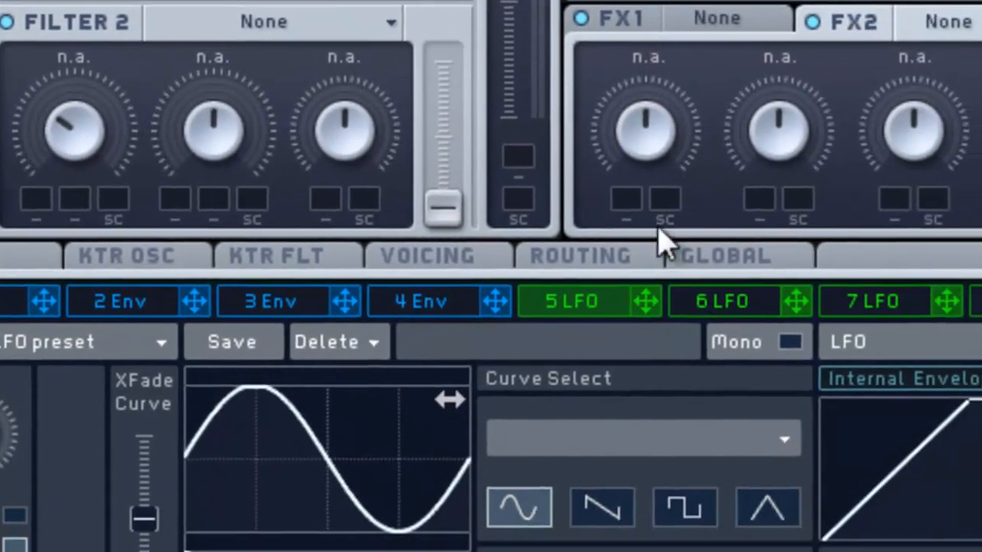
# - Change modulator 5 from LFO to Performer and sync it with a ratio of 1/8
pyautogui.moveTo(643, 304)
pyautogui.mouseDown()
pyautogui.moveTo(699, 355)
pyautogui.moveTo(869, 436)
pyautogui.moveTo(389, 233)
pyautogui.moveTo(287, 221)
pyautogui.moveTo(306, 252)
pyautogui.moveTo(302, 184)
pyautogui.mouseUp()
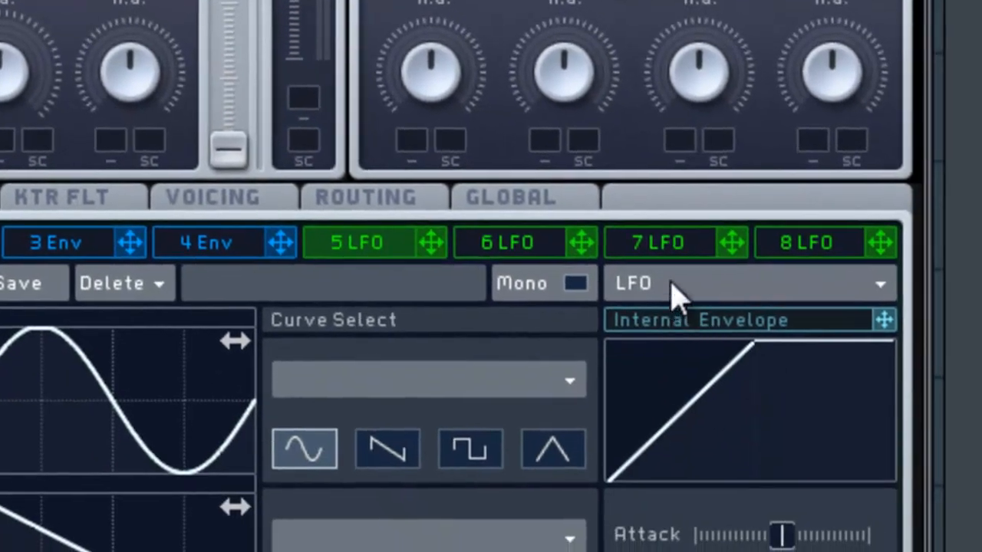
pyautogui.click(672, 292)
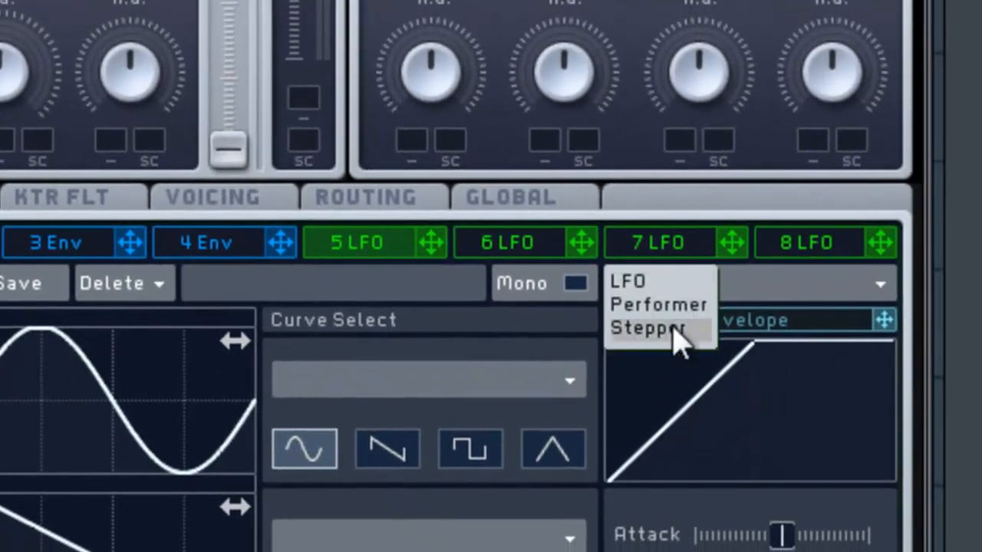
pyautogui.click(660, 305)
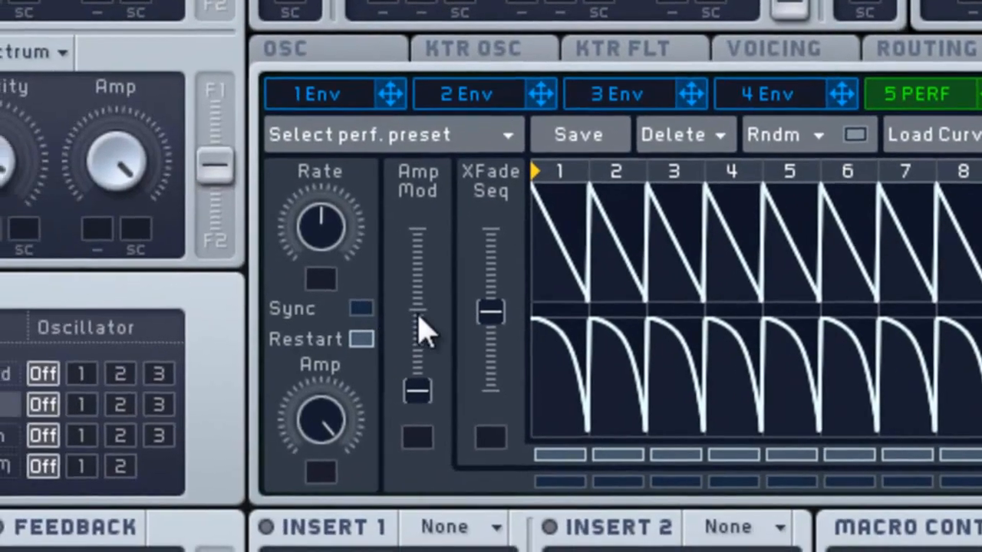
pyautogui.click(364, 310)
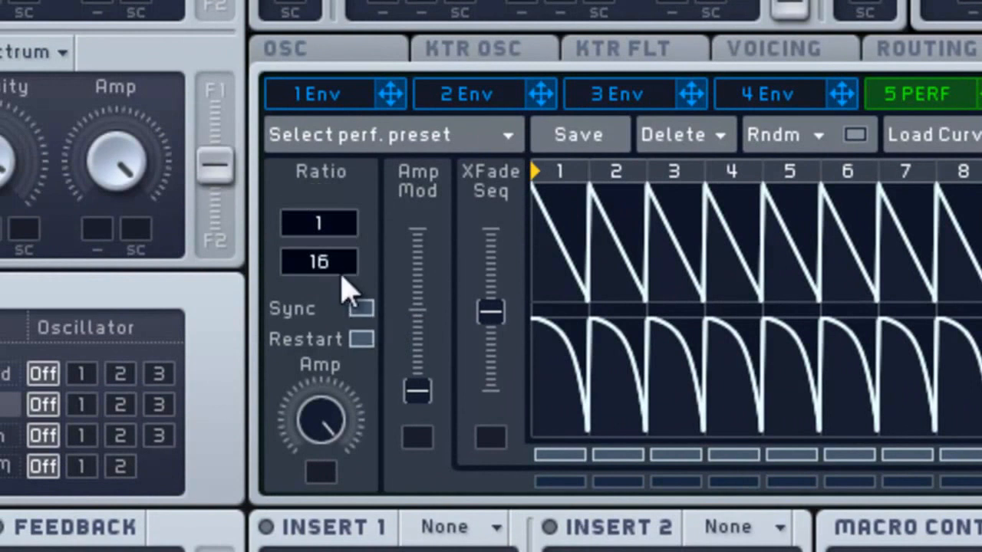
pyautogui.moveTo(343, 276); pyautogui.dragTo(355, 304)
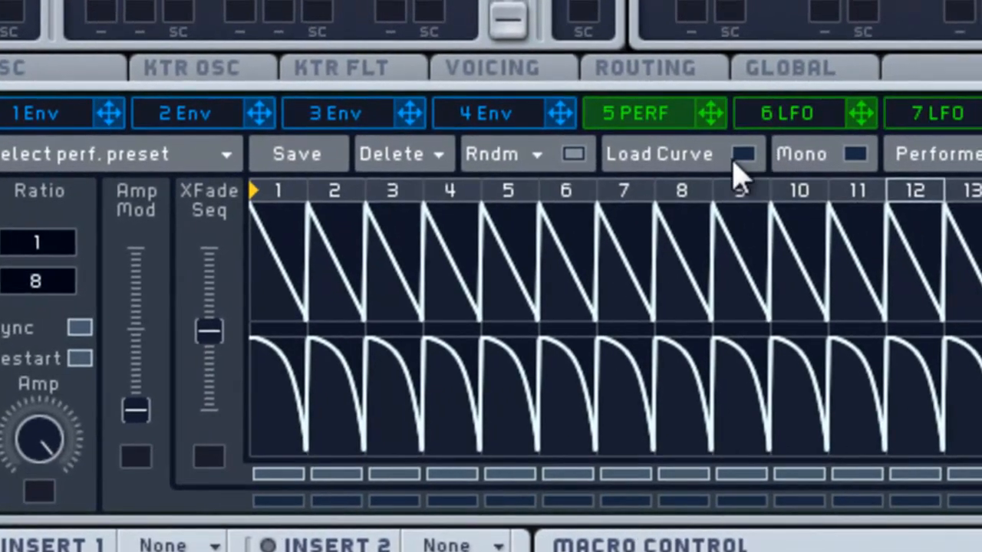
# - Load the steep concave decay curve into steps 1 to 8 of the upper Performer sequence
pyautogui.click(743, 154)
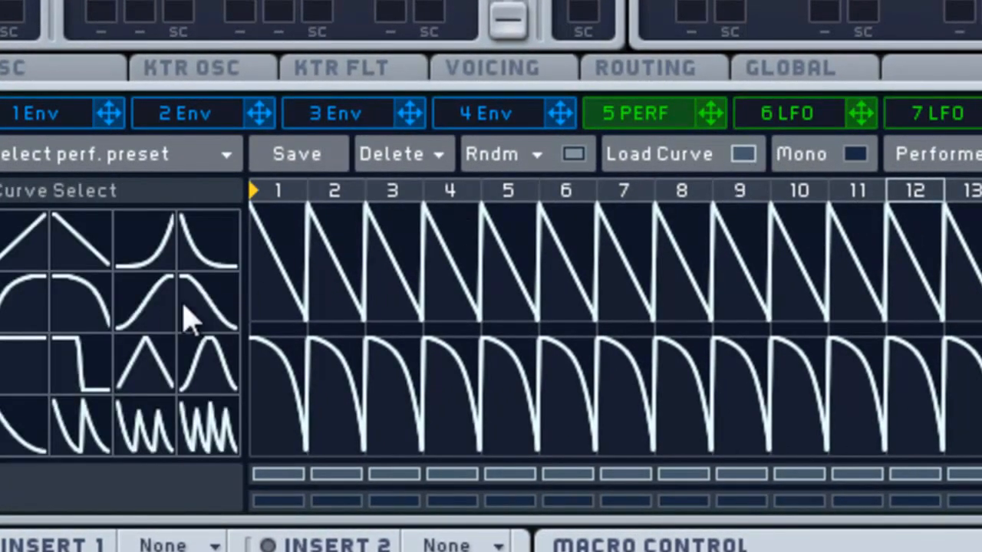
pyautogui.click(211, 261)
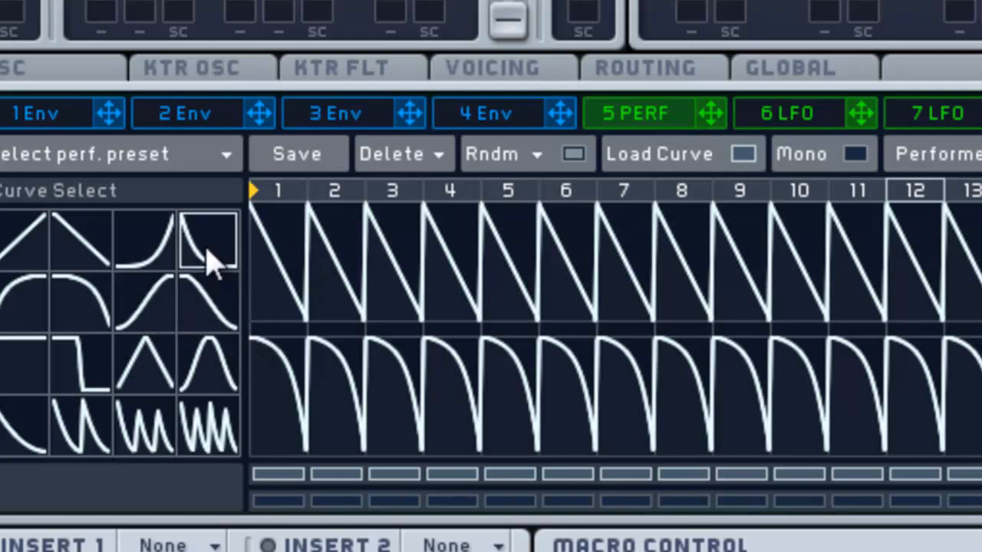
pyautogui.click(269, 223)
pyautogui.moveTo(268, 223); pyautogui.dragTo(828, 98)
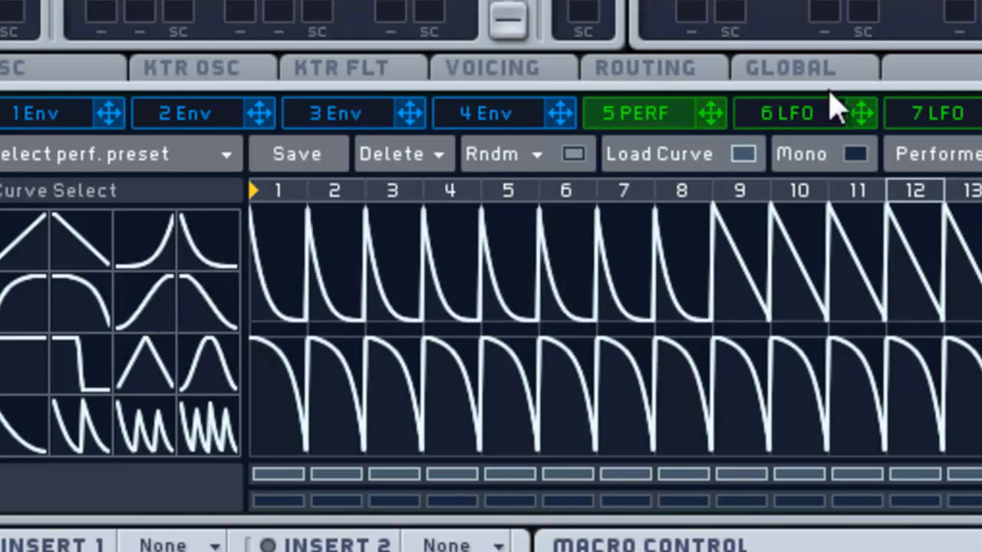
# - Complete the Performer with the steep decay curve in upper steps 9 to 16, Amp Mod and XFade Seq at maximum, and a 1/16 ratio
pyautogui.click(741, 155)
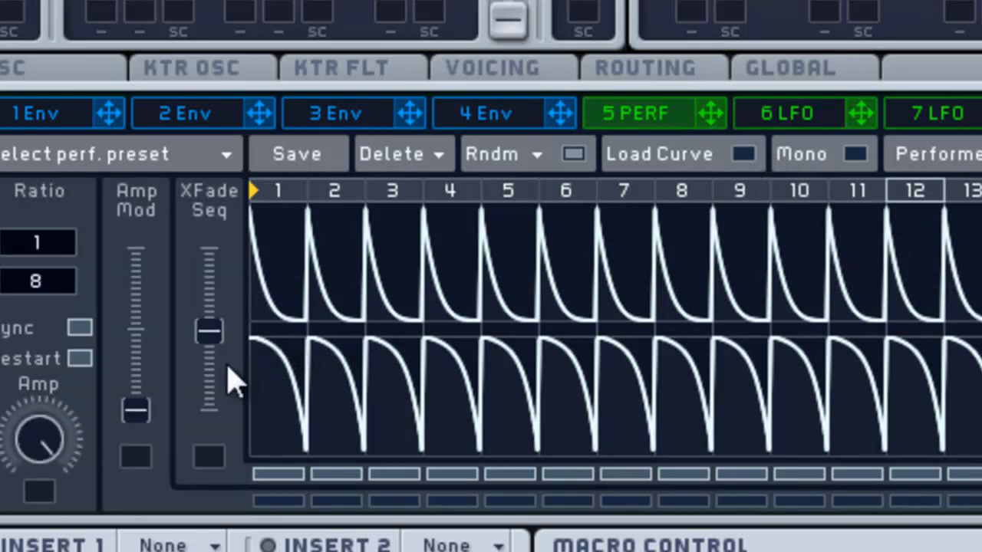
pyautogui.moveTo(138, 410); pyautogui.dragTo(192, 223)
pyautogui.moveTo(210, 332); pyautogui.dragTo(237, 12)
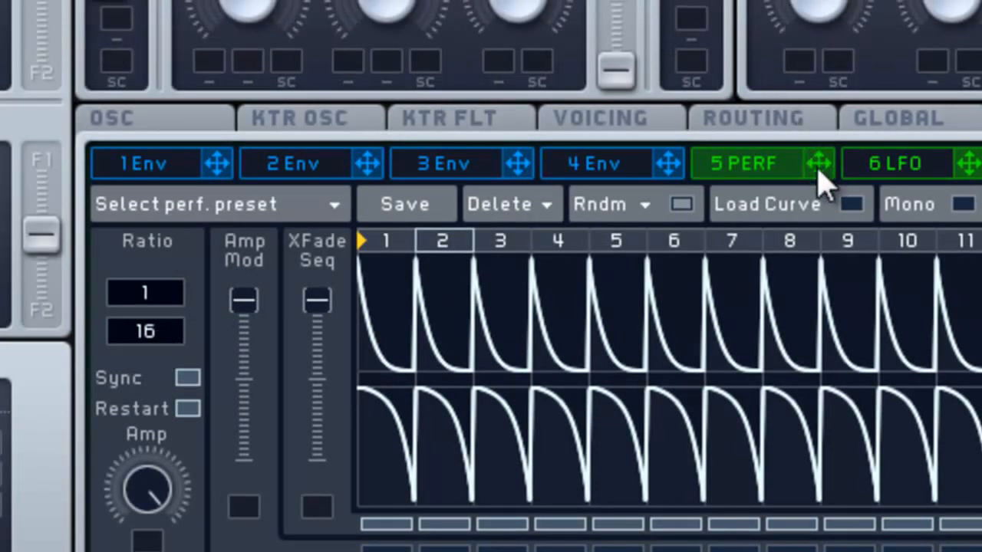
# - Assign Performer 5 to Filter 1's cutoff and the Intensity of OSC1 and OSC2, with full modulation range on both Intensity knobs
pyautogui.moveTo(817, 169); pyautogui.dragTo(508, 9)
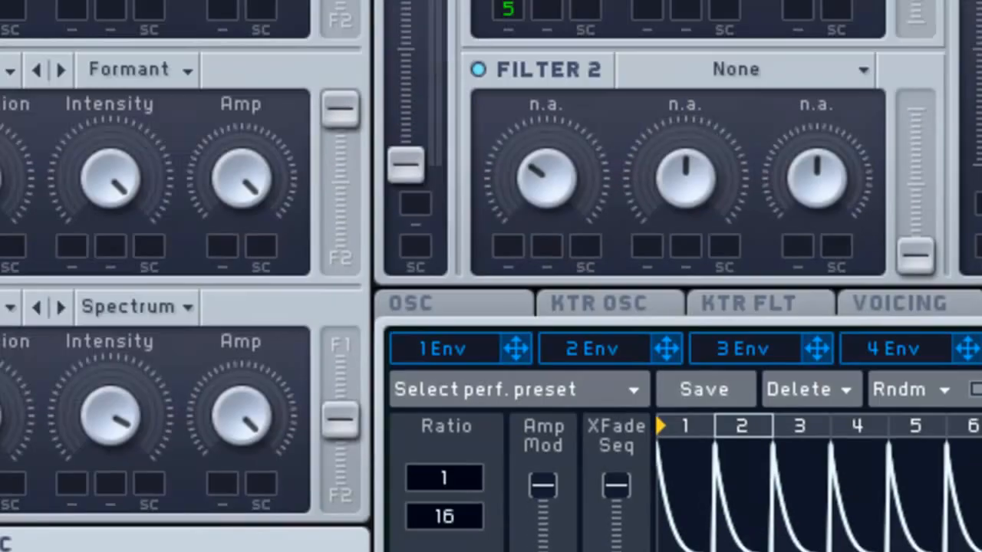
pyautogui.moveTo(981, 349); pyautogui.dragTo(459, 503)
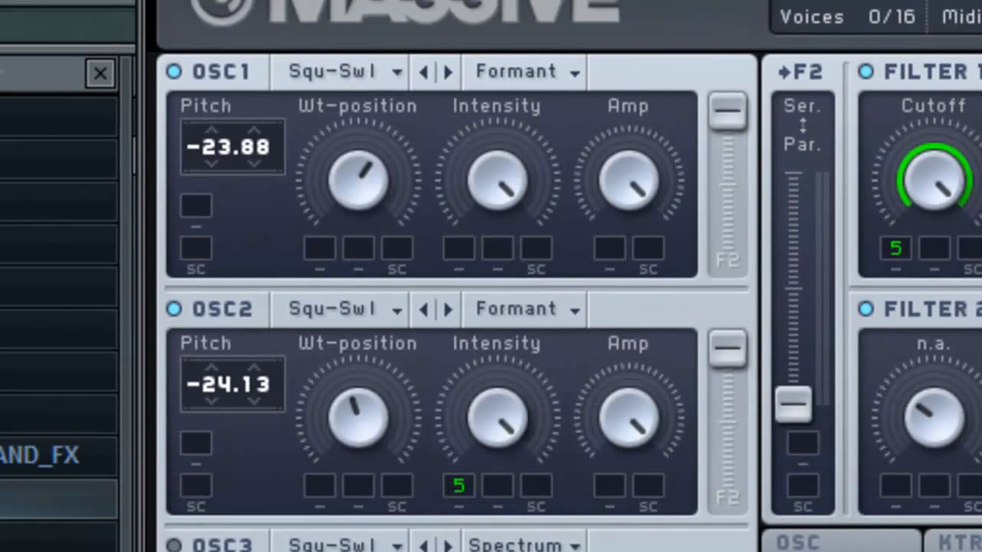
pyautogui.moveTo(981, 231); pyautogui.dragTo(460, 247)
pyautogui.moveTo(464, 487); pyautogui.dragTo(464, 461)
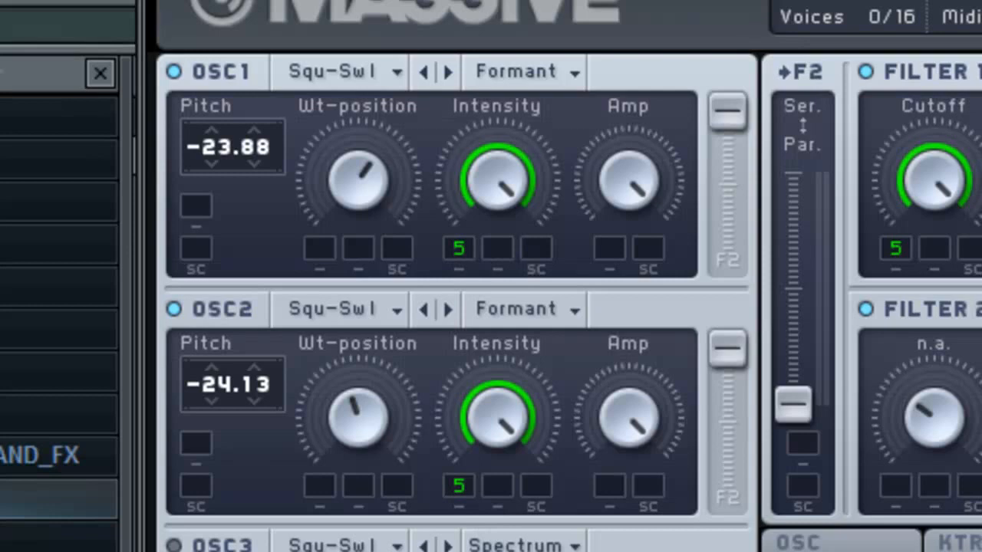
# - Play the pattern to hear the Performer modulation on the bass, and stop playback
pyautogui.moveTo(701, 0); pyautogui.dragTo(734, 120)
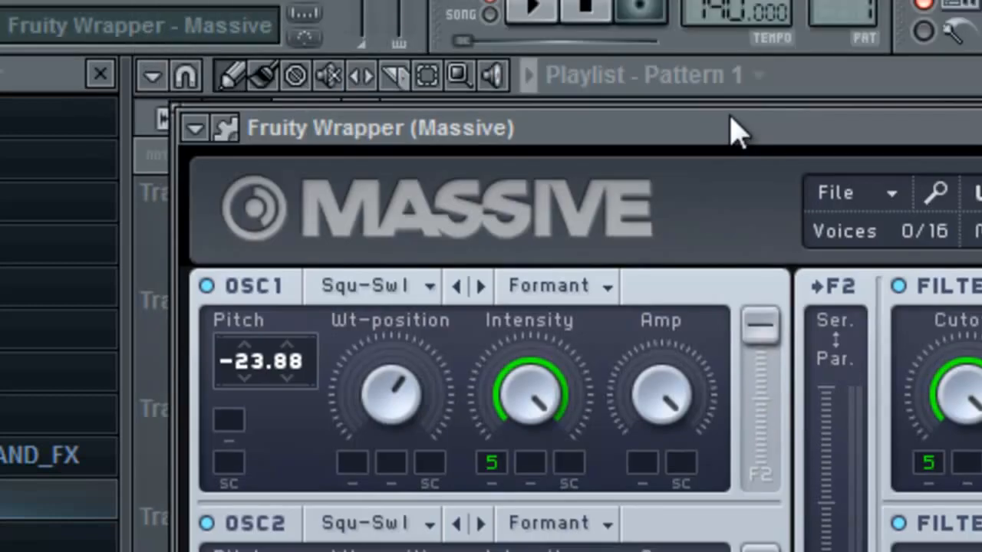
pyautogui.click(531, 8)
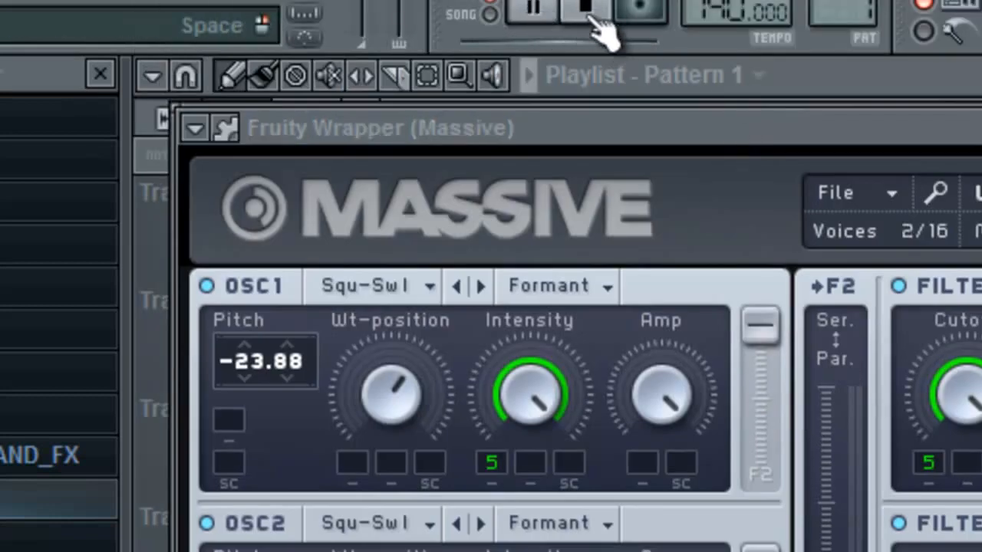
pyautogui.click(592, 11)
pyautogui.moveTo(629, 126); pyautogui.dragTo(623, 0)
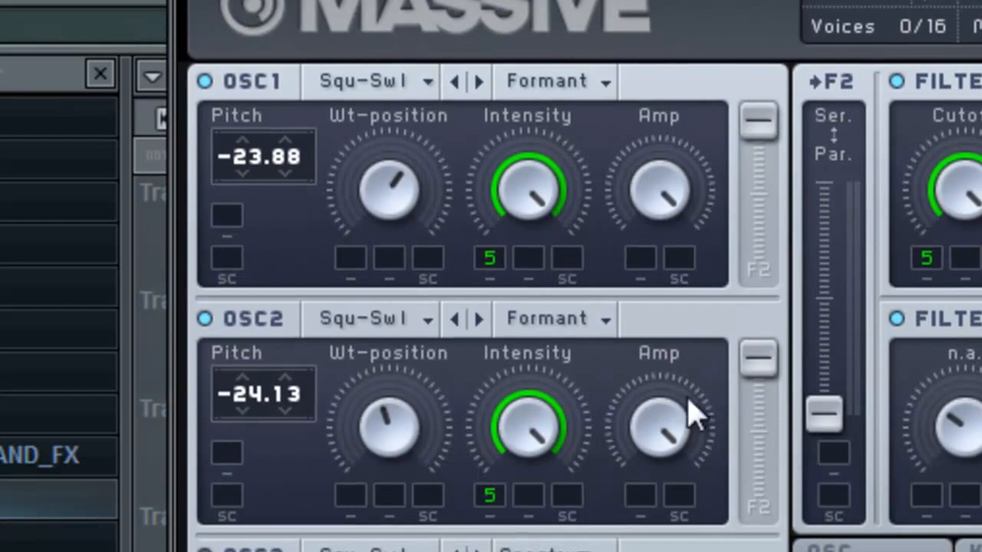
# - Lower OSC1's Intensity to roughly the three o'clock position while keeping its Performer modulation
pyautogui.moveTo(547, 221); pyautogui.dragTo(565, 270)
pyautogui.moveTo(548, 192); pyautogui.dragTo(552, 132)
pyautogui.moveTo(541, 197); pyautogui.dragTo(552, 263)
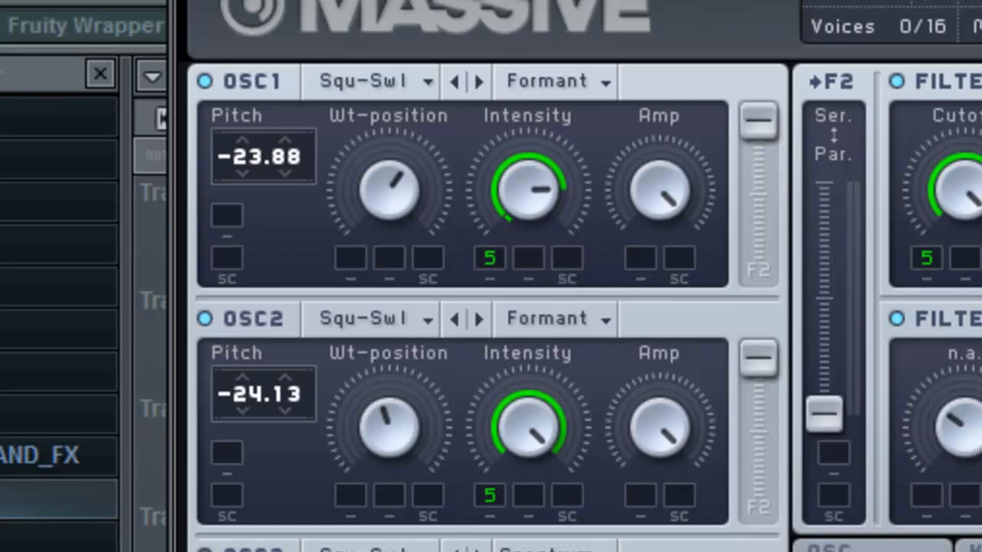
# - Play the pattern twice to listen to the effect of the reduced OSC1 Intensity, and stop playback
pyautogui.moveTo(540, 0); pyautogui.dragTo(573, 256)
pyautogui.click(537, 10)
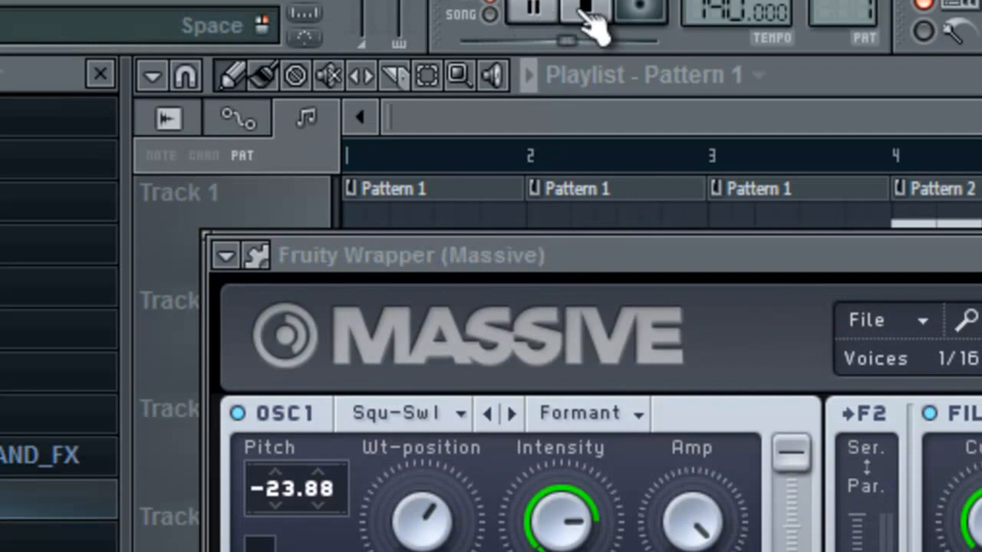
pyautogui.click(589, 21)
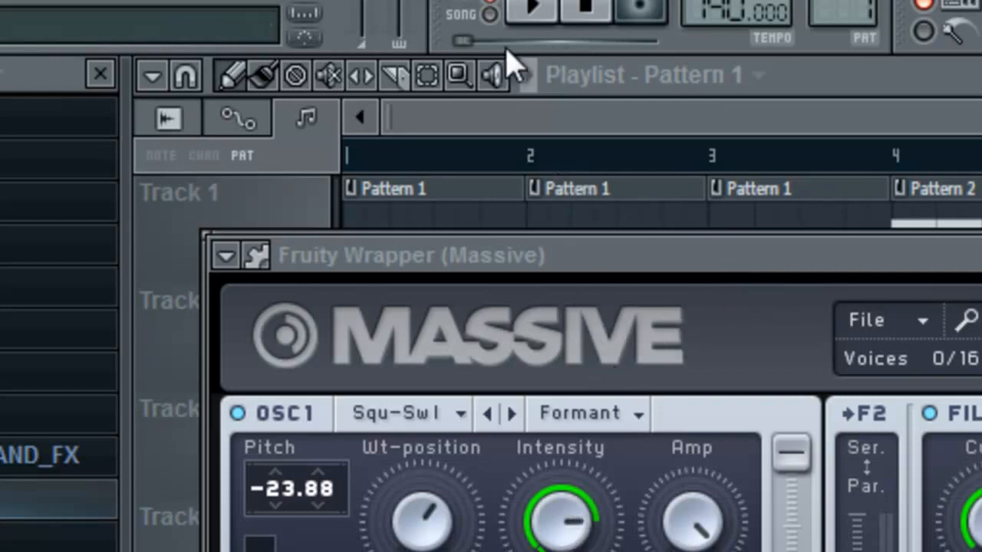
pyautogui.click(546, 13)
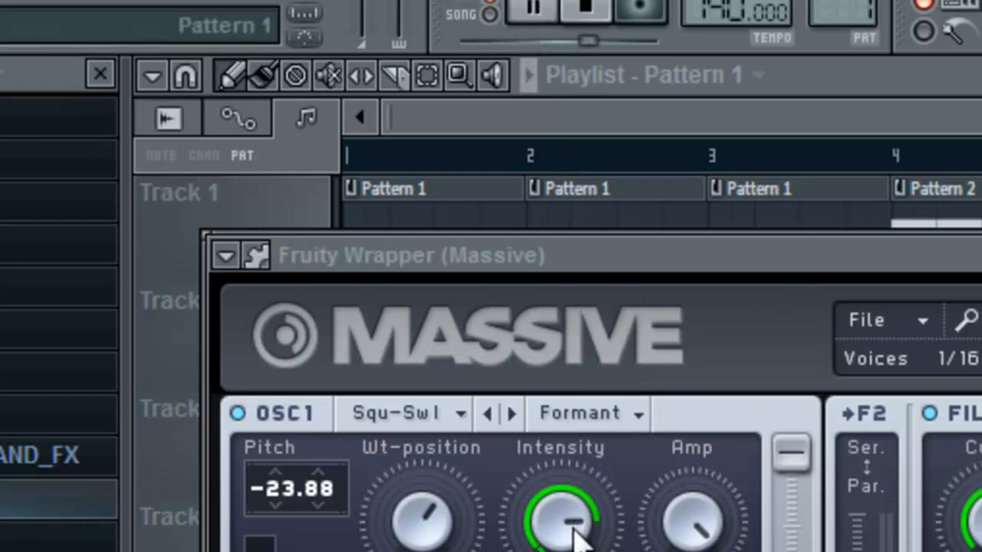
pyautogui.moveTo(574, 541)
pyautogui.mouseDown()
pyautogui.moveTo(580, 461)
pyautogui.moveTo(589, 535)
pyautogui.moveTo(580, 533)
pyautogui.mouseUp()
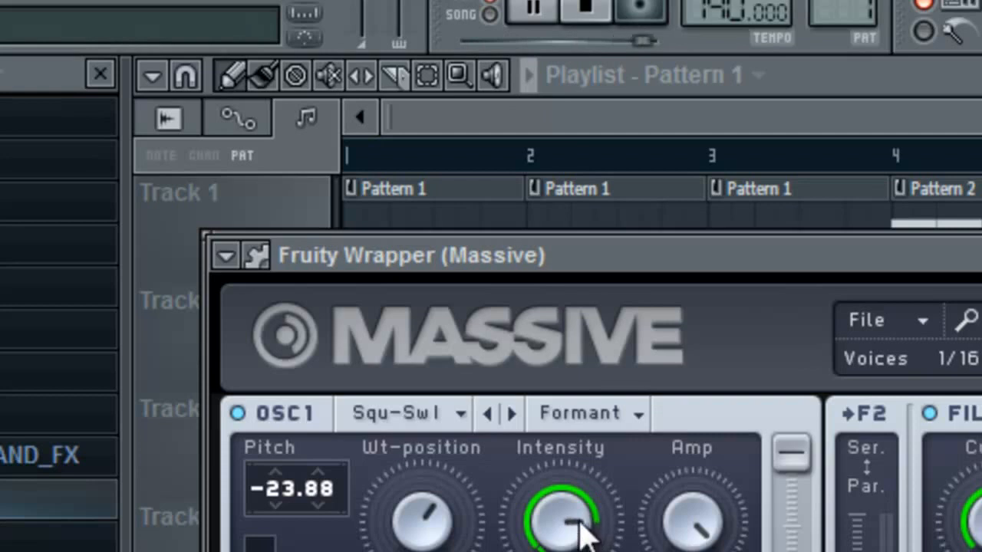
pyautogui.click(587, 14)
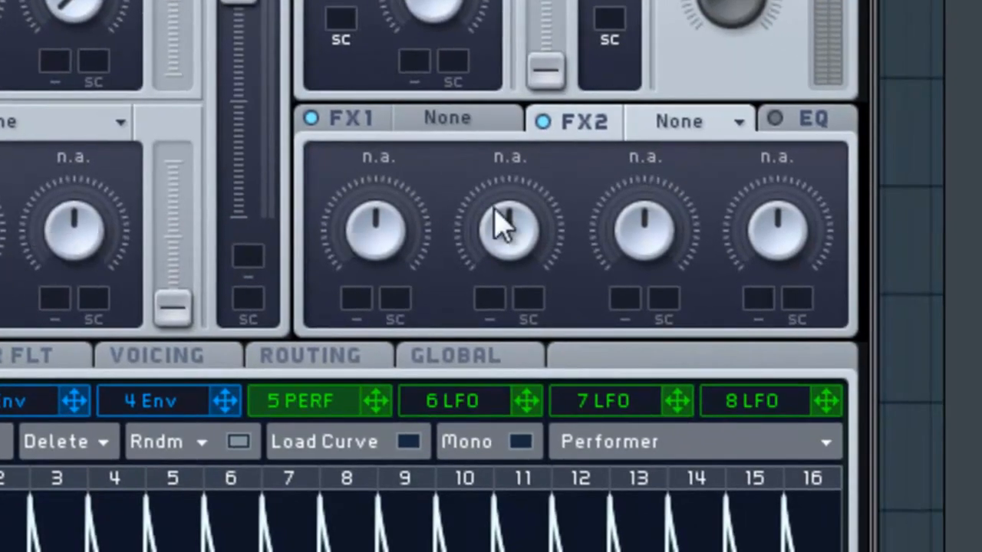
# - Load the Classic Tube effect into FX1
pyautogui.click(446, 120)
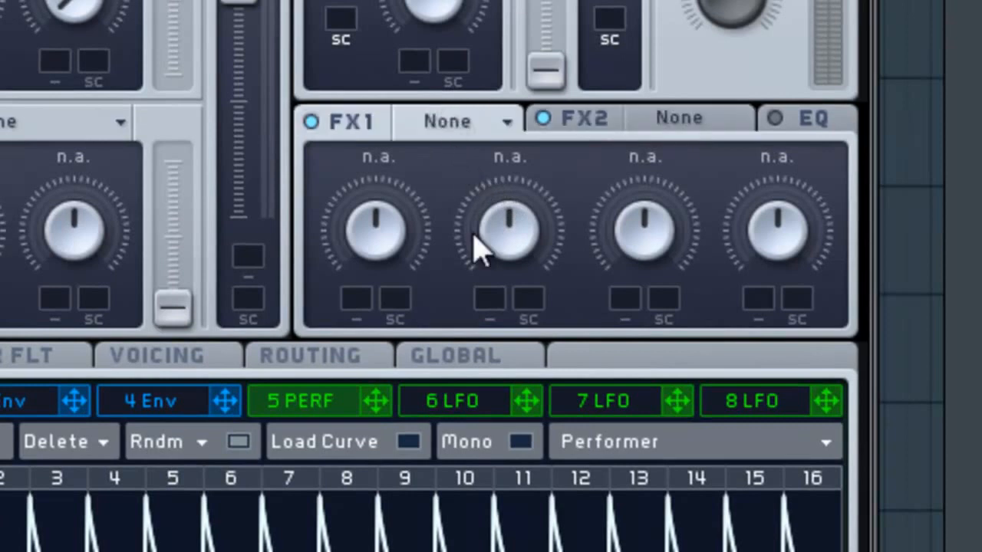
pyautogui.click(474, 124)
pyautogui.click(499, 477)
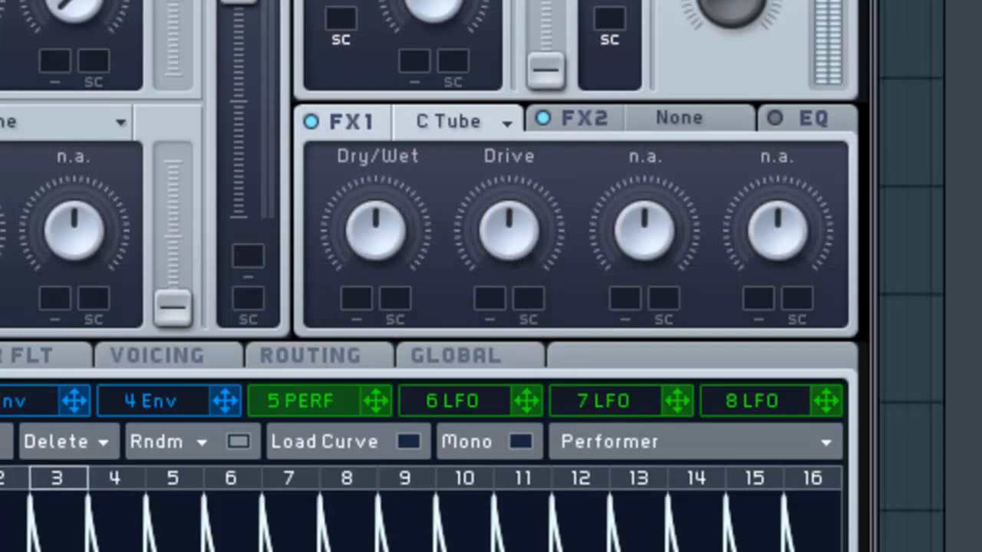
# - Load the Dimension Expander into FX2 and lower its Size to roughly the eight o'clock position
pyautogui.click(699, 128)
pyautogui.click(694, 123)
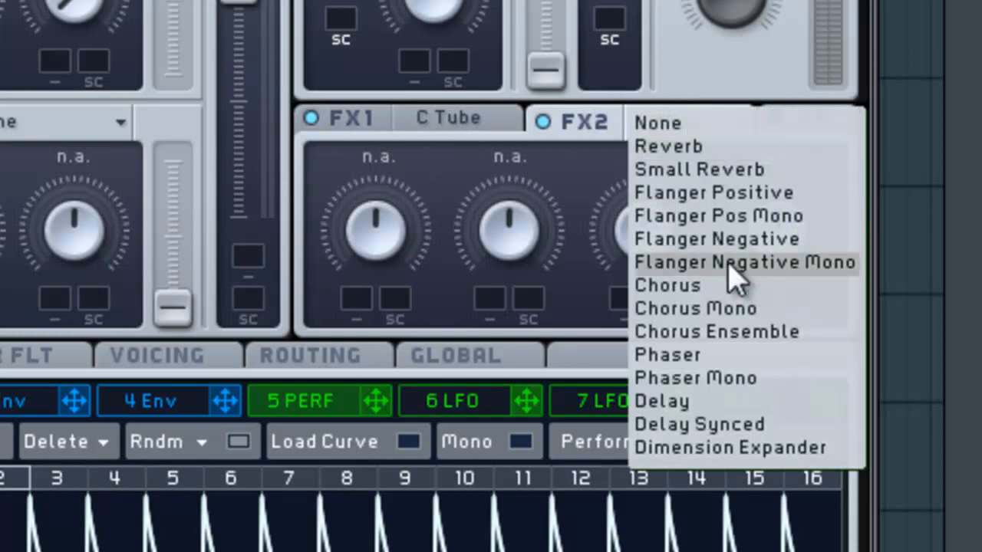
pyautogui.click(729, 449)
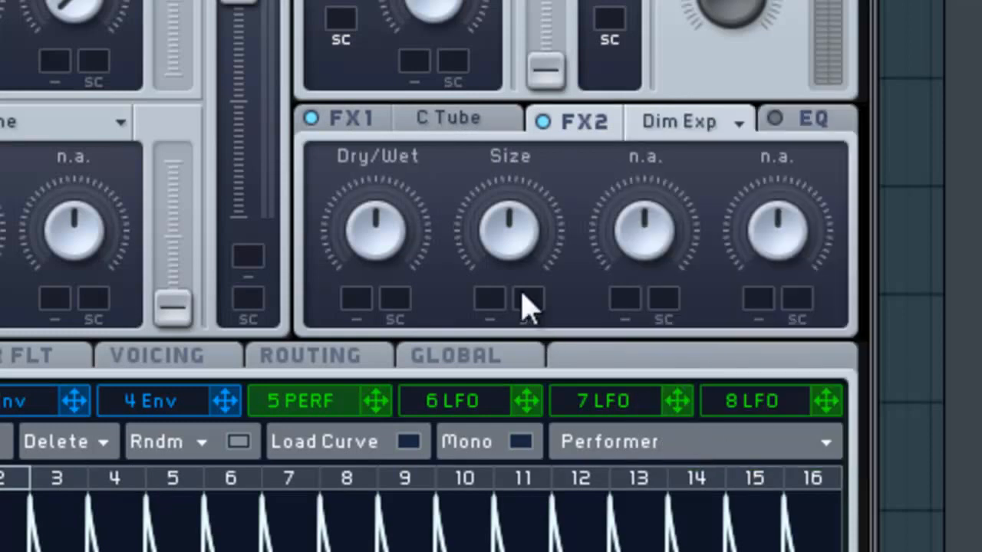
pyautogui.moveTo(521, 300); pyautogui.dragTo(507, 243)
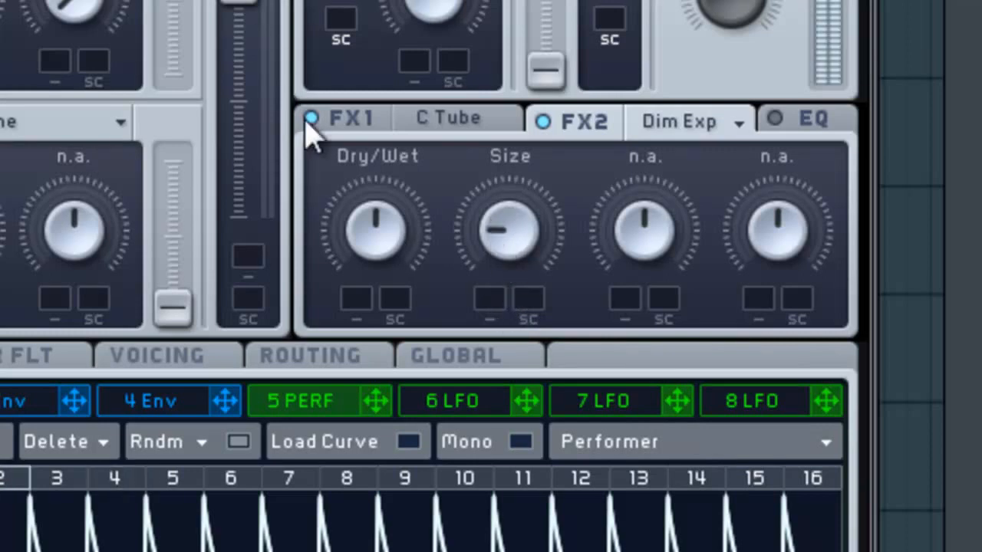
pyautogui.moveTo(519, 241)
pyautogui.mouseDown()
pyautogui.moveTo(515, 272)
pyautogui.moveTo(511, 237)
pyautogui.moveTo(511, 255)
pyautogui.mouseUp()
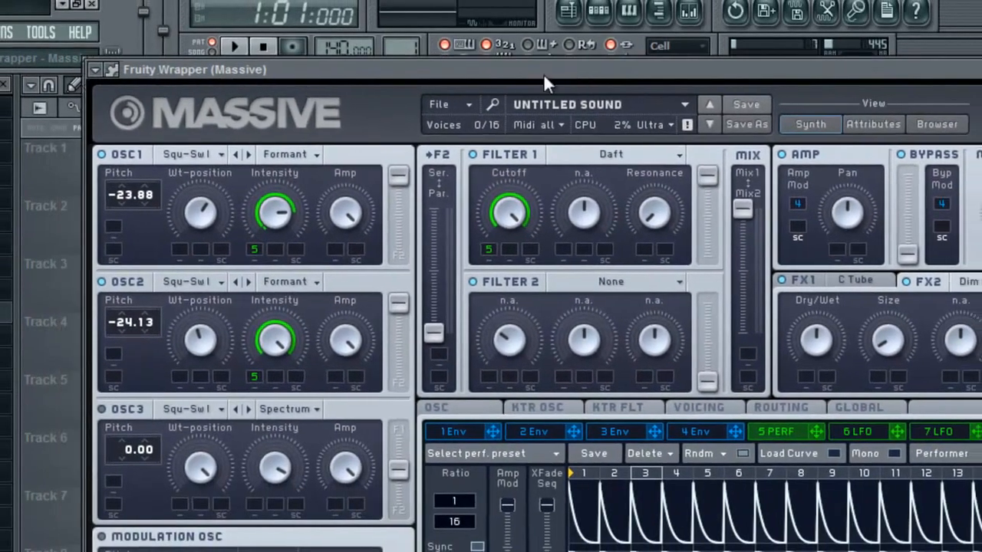
# - Disable Ohmicide on Massive's mixer track and play the pattern to hear the bass without it
pyautogui.moveTo(543, 74); pyautogui.dragTo(585, 2)
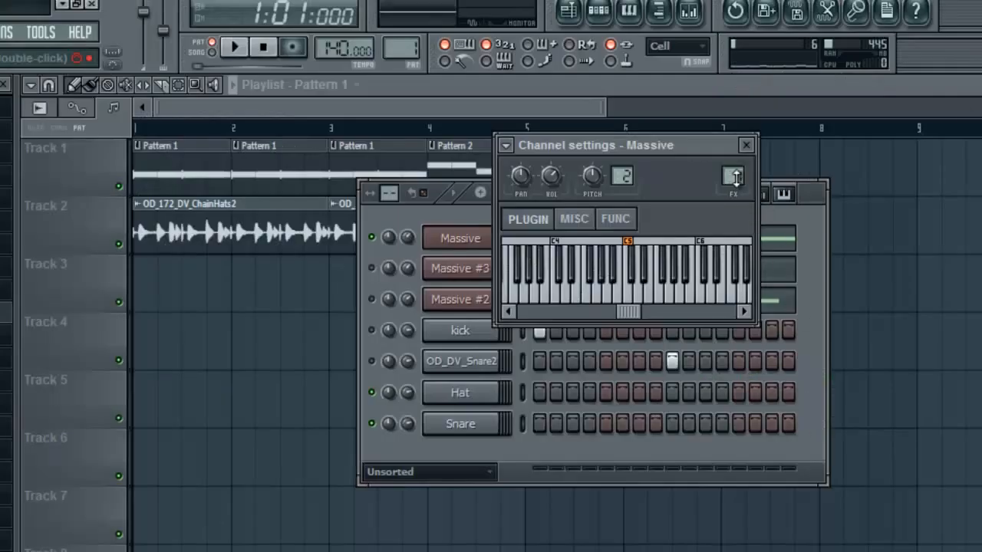
pyautogui.press('F9')
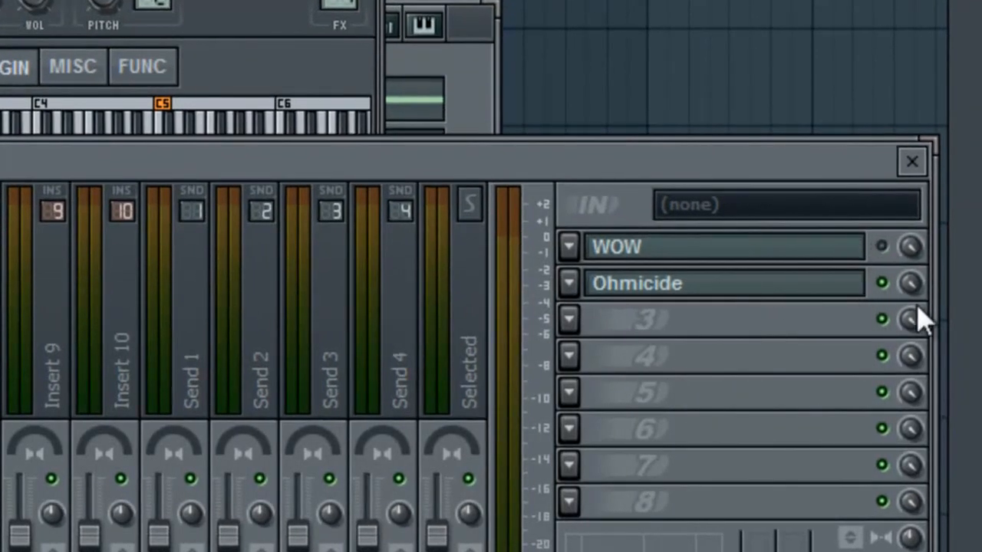
pyautogui.click(882, 284)
pyautogui.press('space')
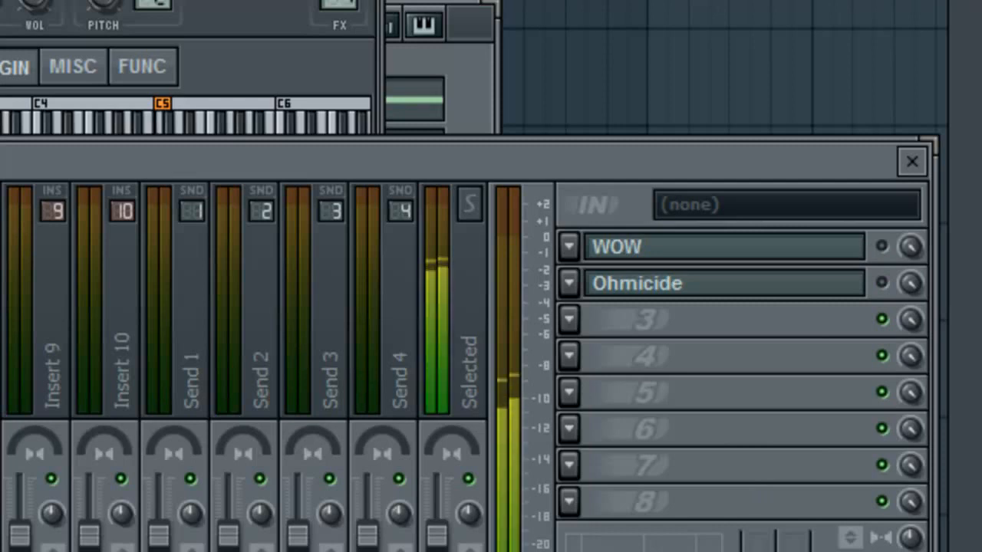